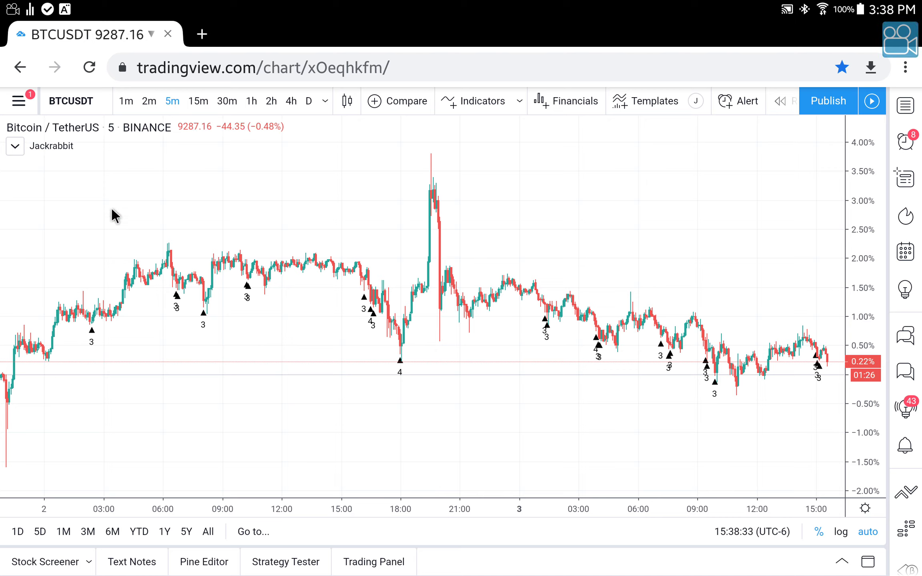
- Review the input settings of the existing Jackrabbit indicator without changing them
{"action": "left_click", "coordinate": [57, 146]}
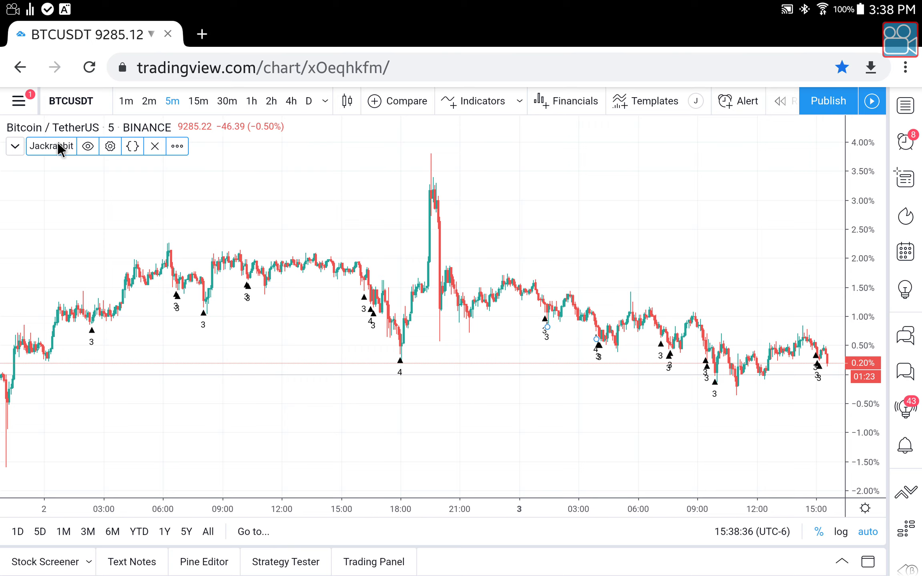
{"action": "left_click", "coordinate": [110, 146]}
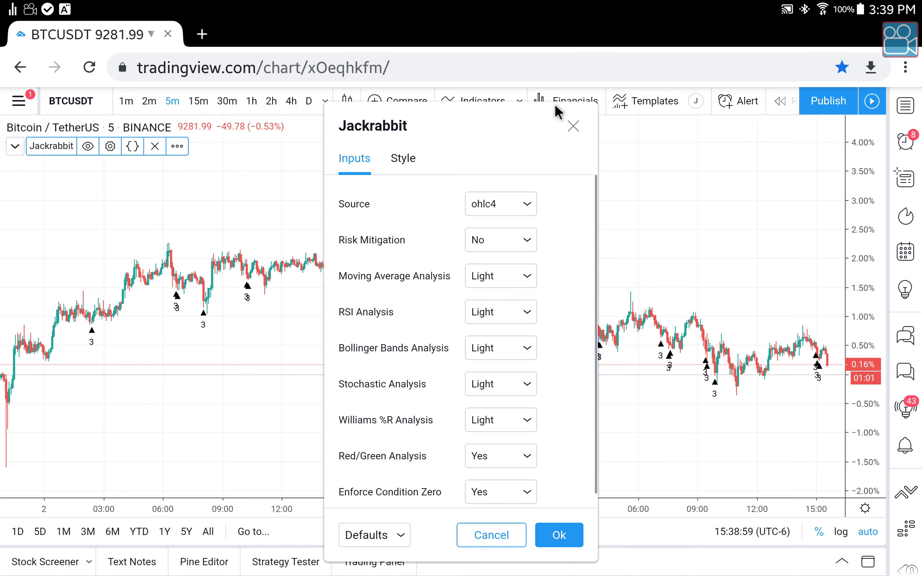
{"action": "left_click", "coordinate": [573, 127]}
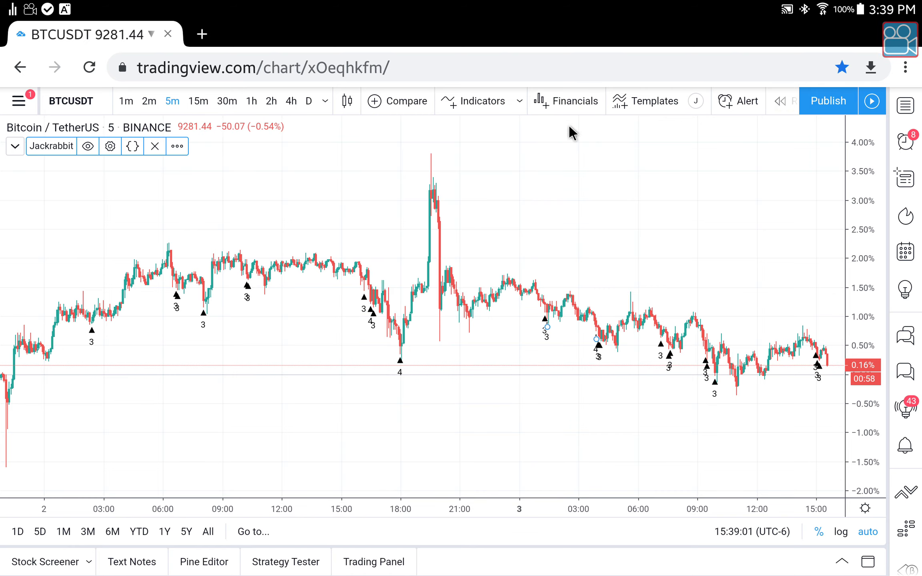
- Add a second Jackrabbit indicator from the favorites to the BTCUSDT chart and hide the first one
{"action": "left_click", "coordinate": [521, 103]}
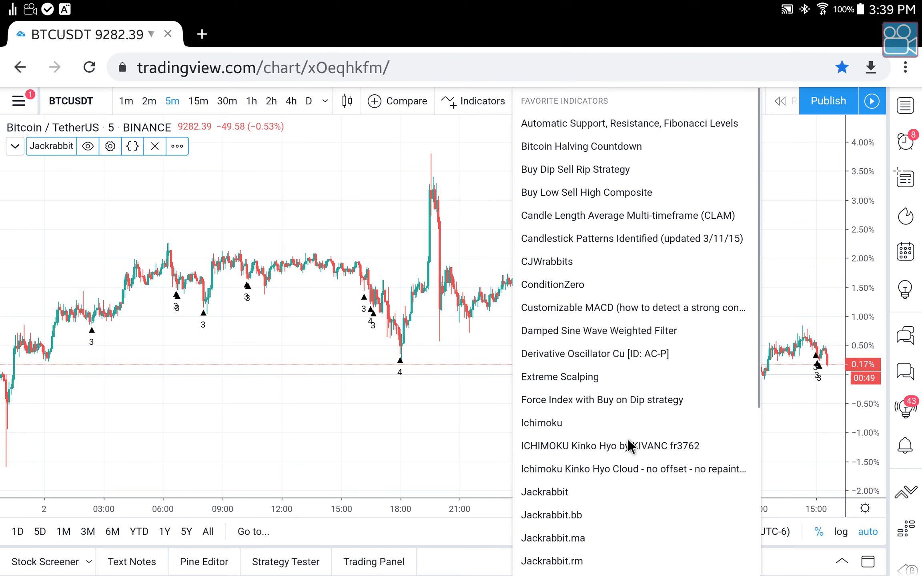
{"action": "left_click", "coordinate": [557, 491]}
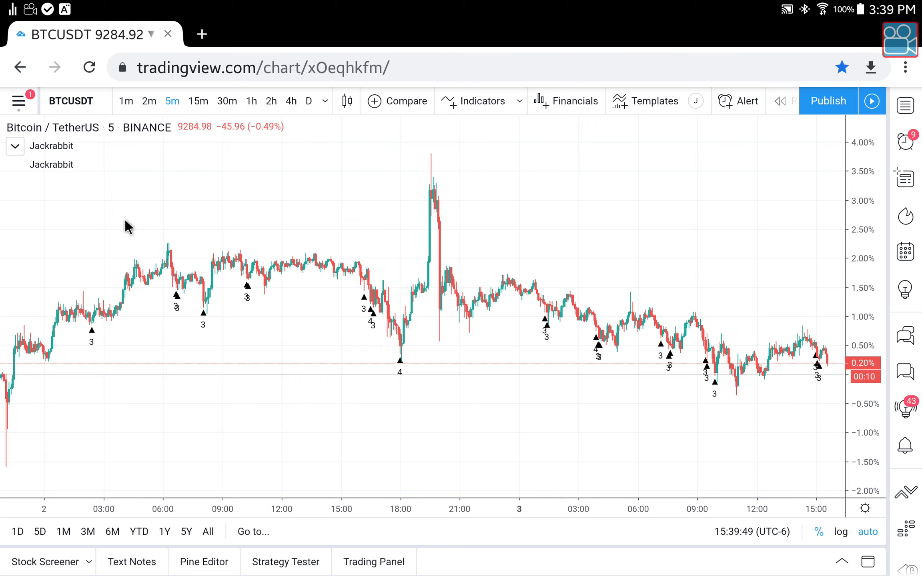
{"action": "left_click", "coordinate": [62, 147]}
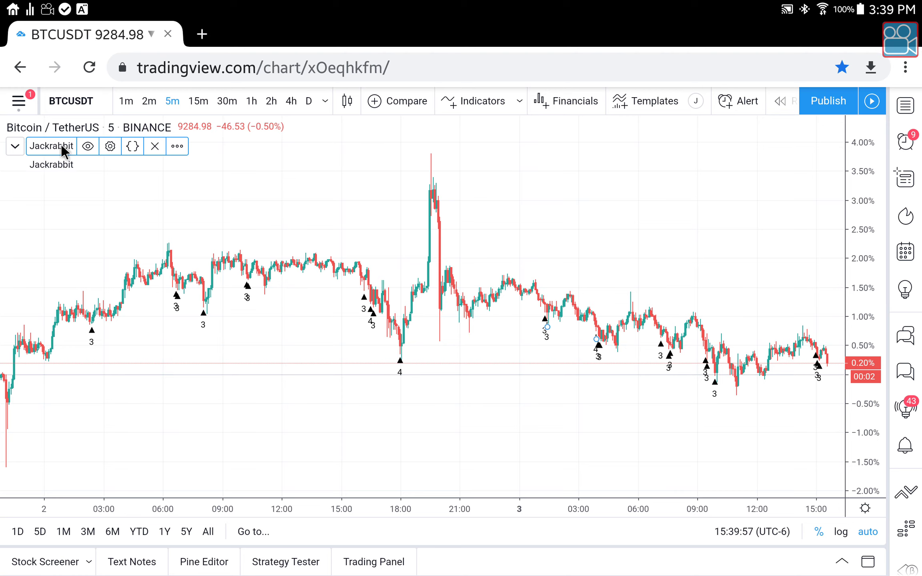
{"action": "left_click", "coordinate": [88, 143]}
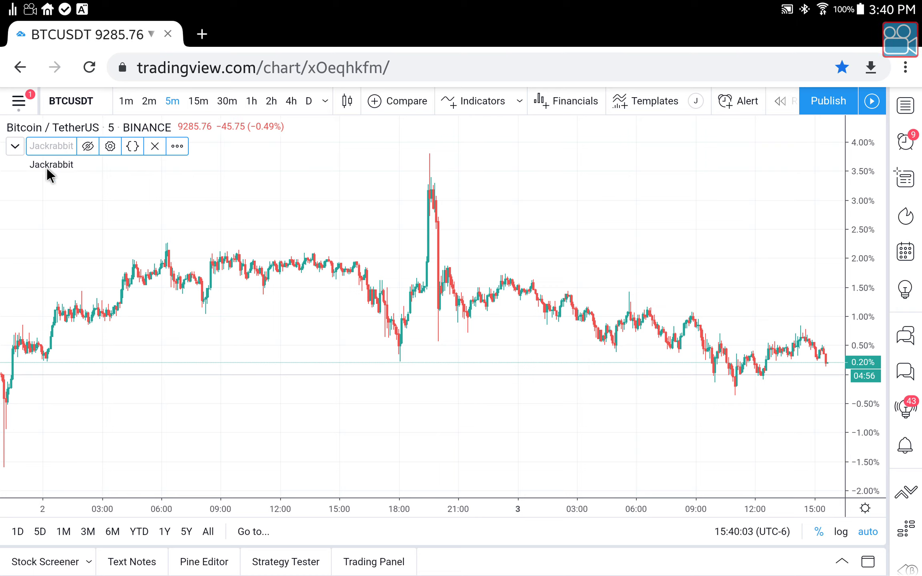
- In the second Jackrabbit indicator's inputs, set Risk Mitigation to No and Moving Average Analysis to Light
{"action": "mouse_move", "coordinate": [47, 163]}
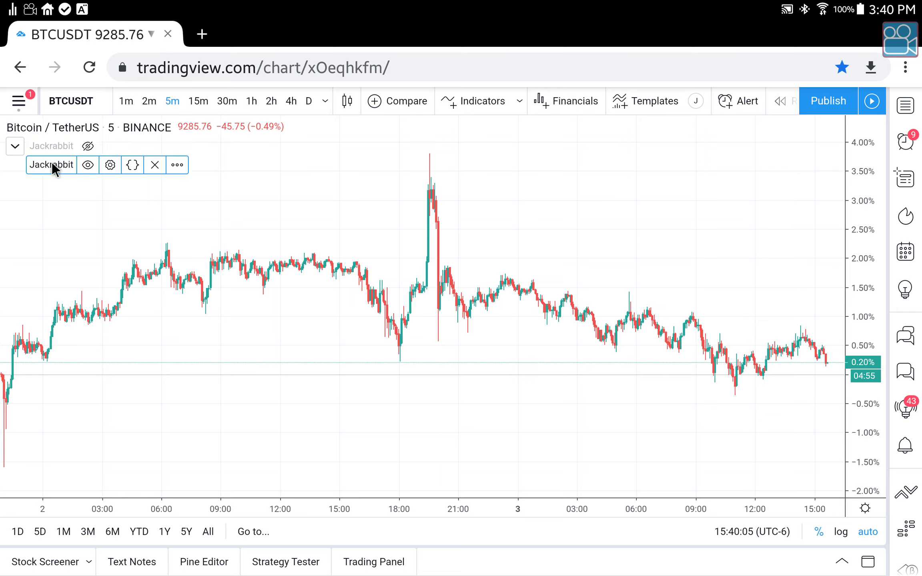
{"action": "left_click", "coordinate": [110, 166]}
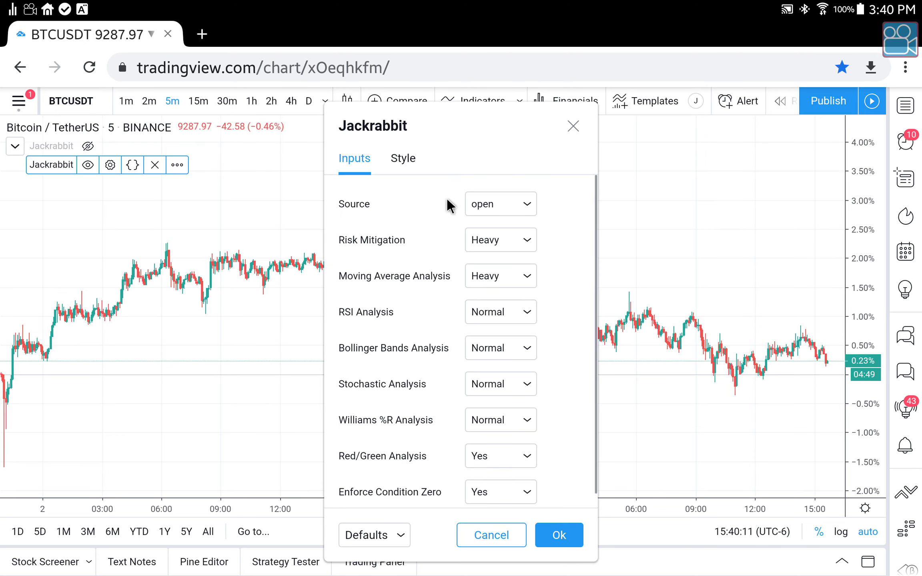
{"action": "left_click", "coordinate": [487, 243]}
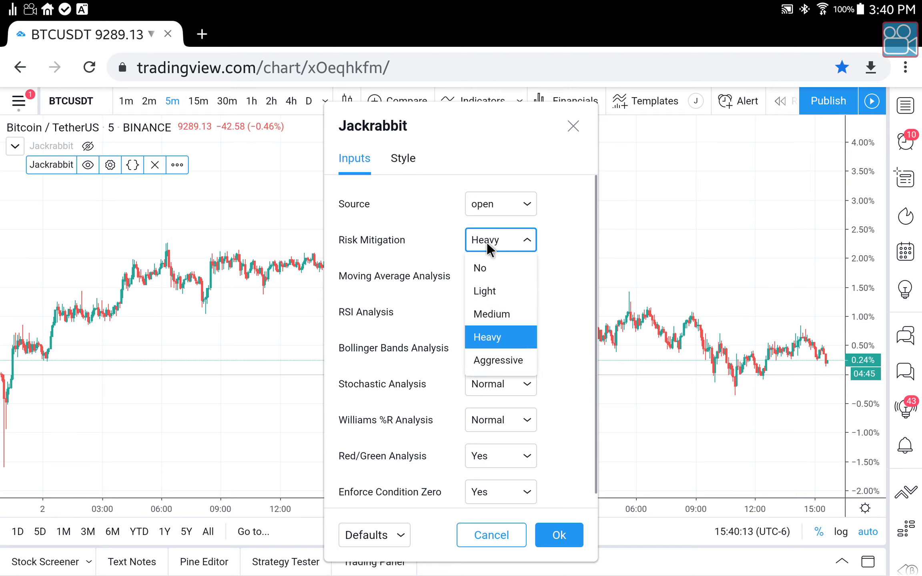
{"action": "left_click", "coordinate": [491, 269]}
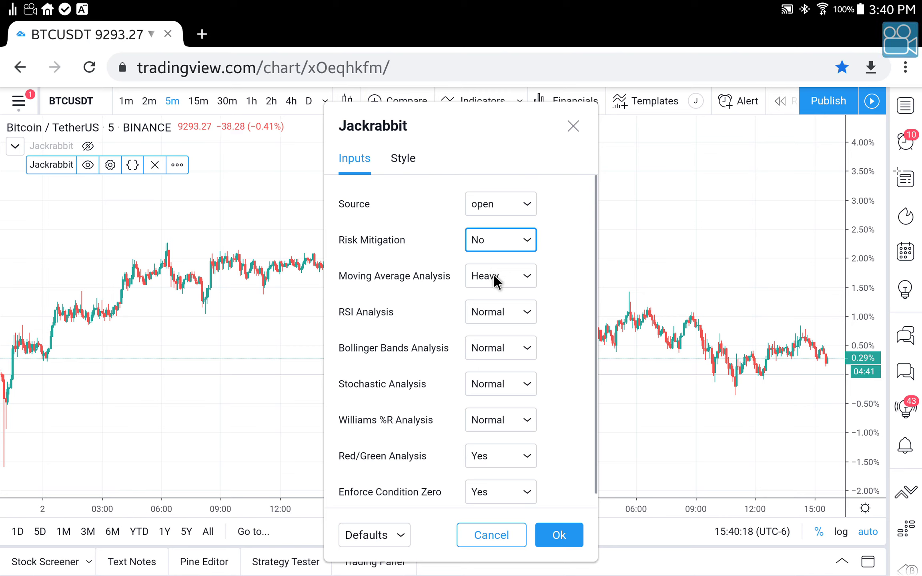
{"action": "left_click", "coordinate": [493, 276]}
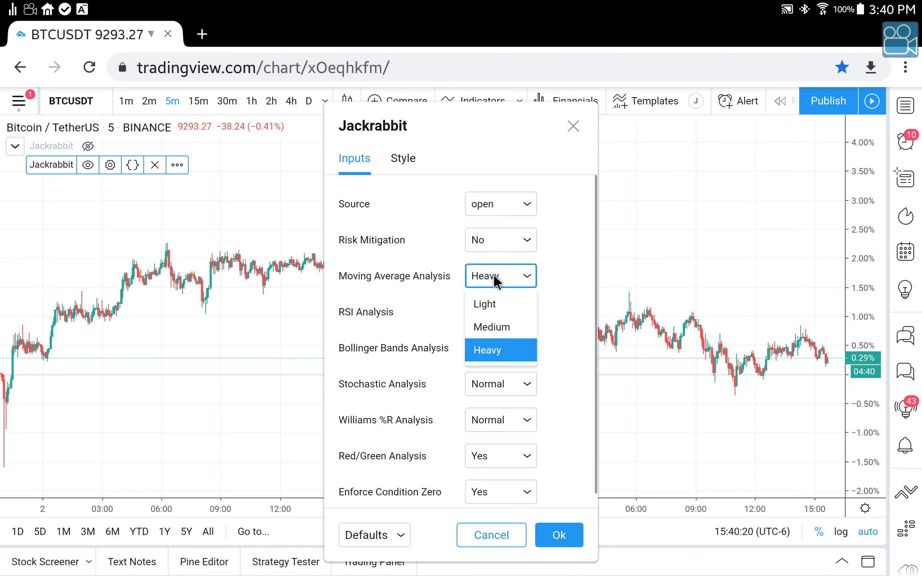
{"action": "left_click", "coordinate": [493, 304]}
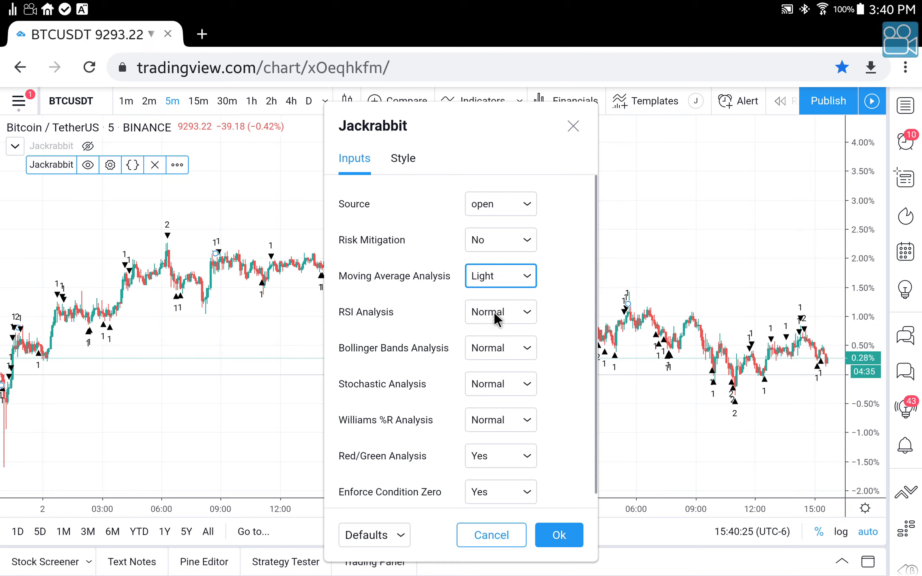
- Set the indicator's RSI Analysis and Bollinger Bands Analysis to Light
{"action": "left_click", "coordinate": [495, 312]}
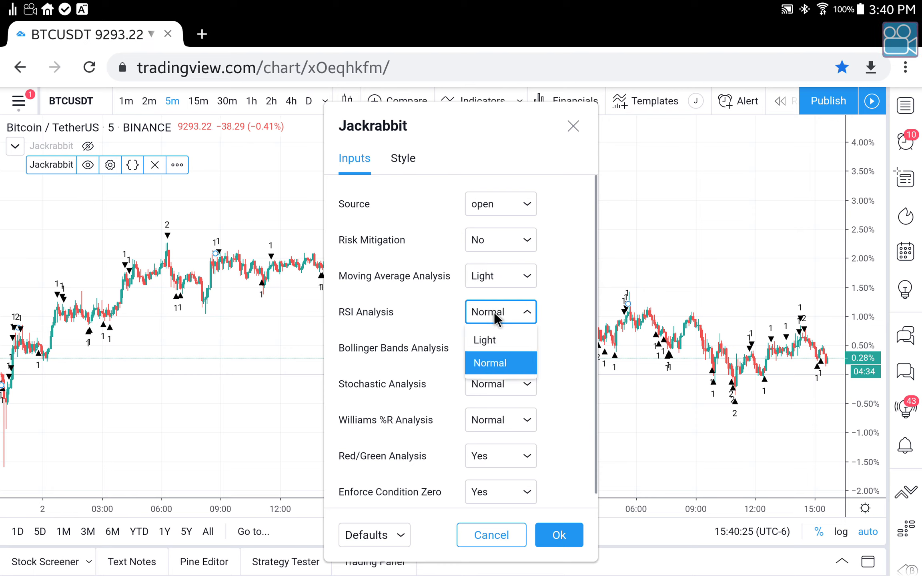
{"action": "left_click", "coordinate": [493, 341]}
{"action": "left_click", "coordinate": [494, 347]}
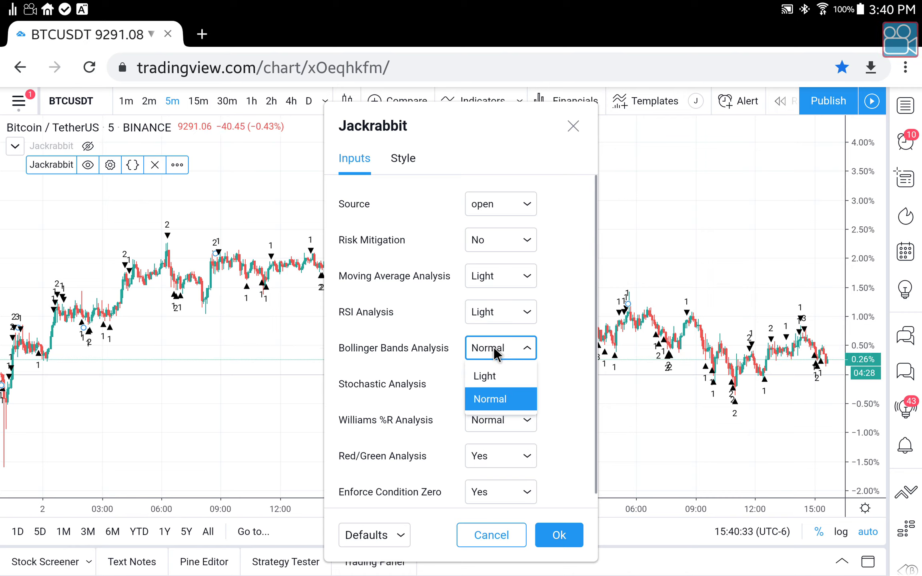
{"action": "left_click", "coordinate": [493, 347]}
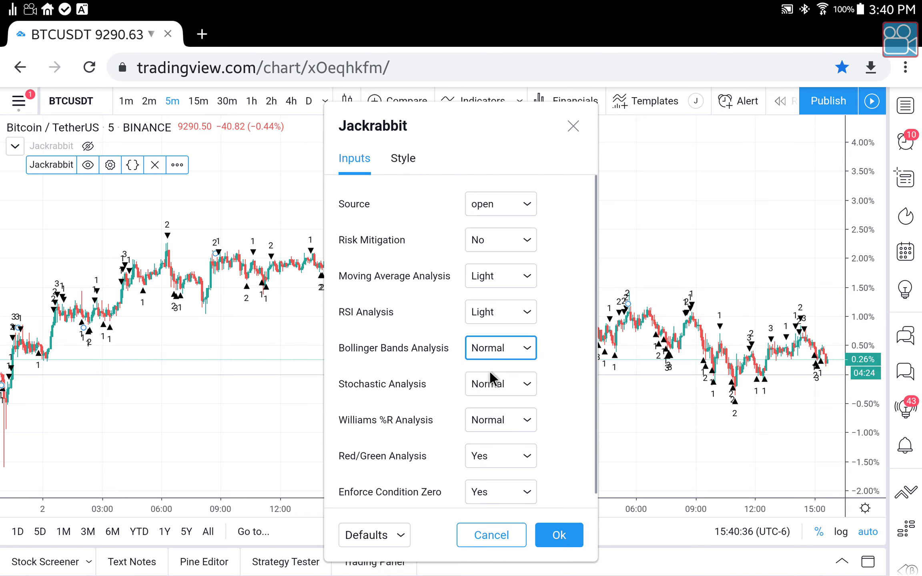
{"action": "left_click", "coordinate": [489, 351]}
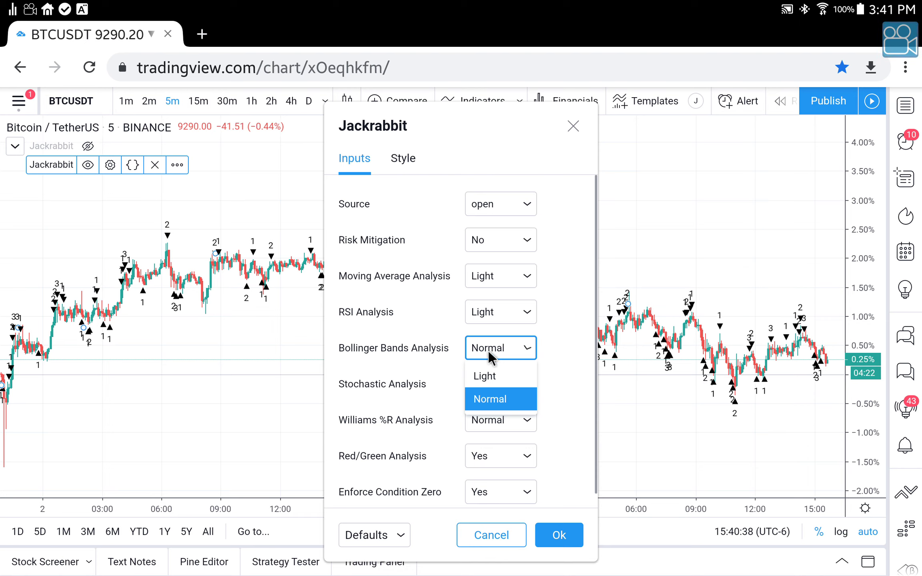
{"action": "left_click", "coordinate": [485, 377]}
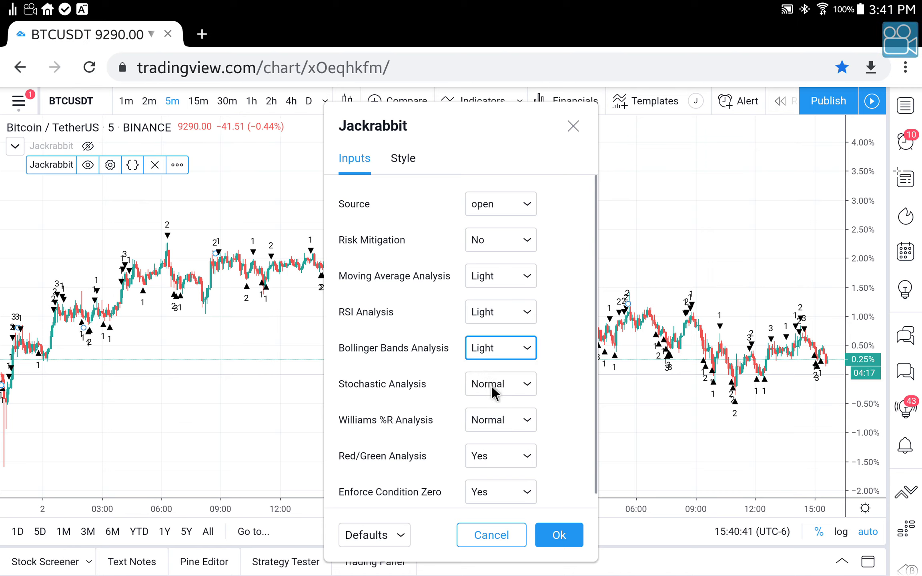
- Set Stochastic Analysis and Williams %R Analysis to Light, and choose hl2 as the indicator's source
{"action": "left_click", "coordinate": [491, 386]}
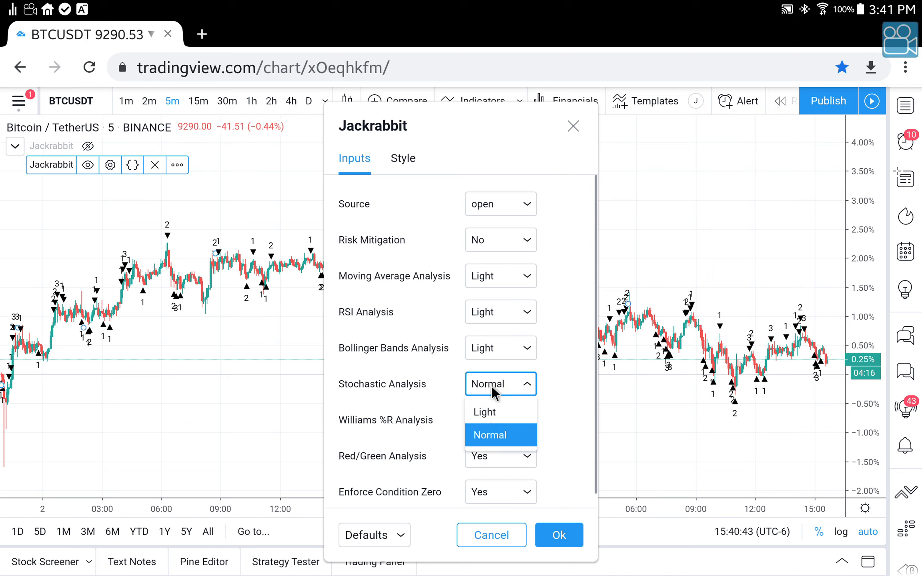
{"action": "left_click", "coordinate": [490, 414]}
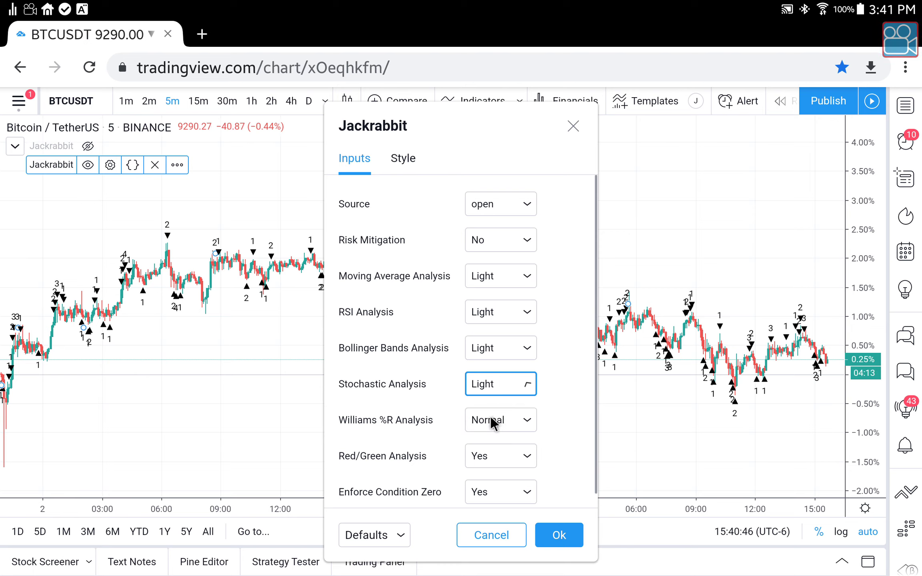
{"action": "left_click", "coordinate": [490, 420]}
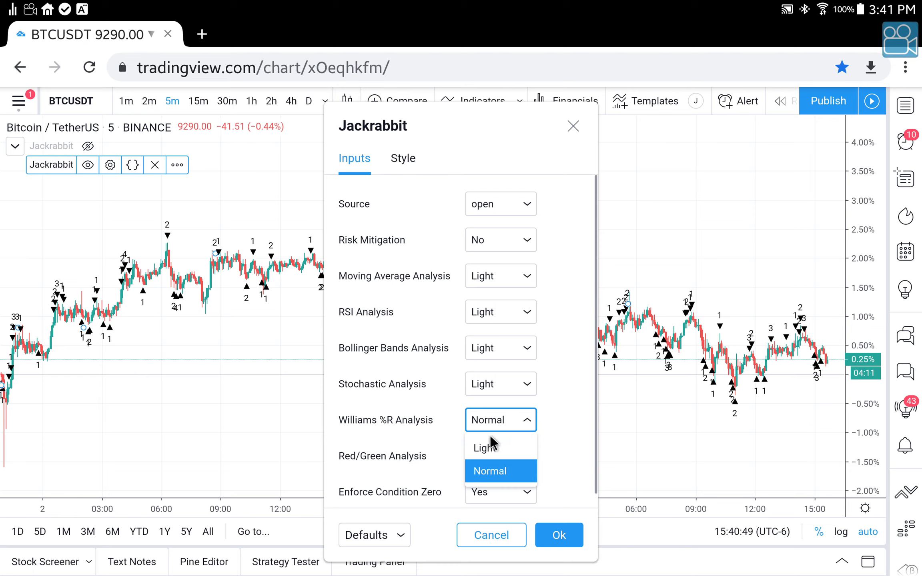
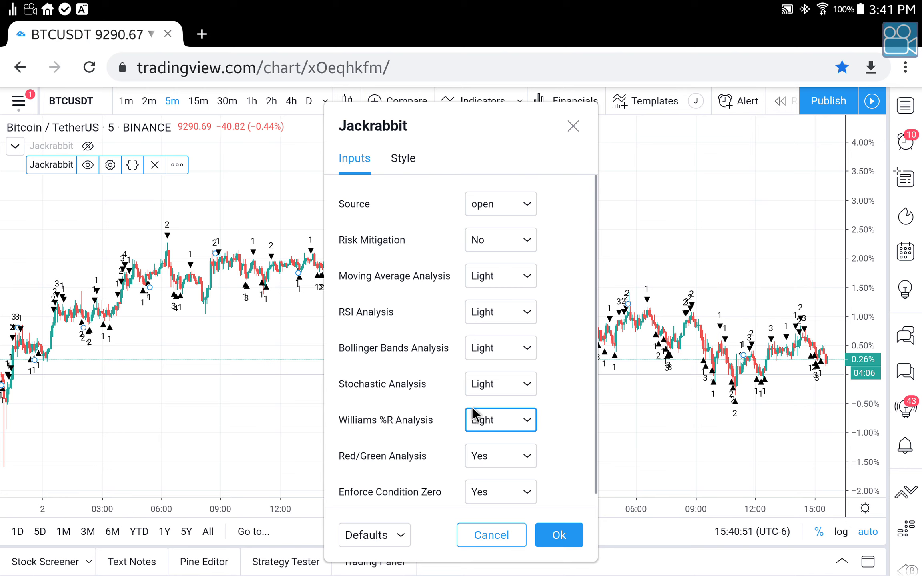
{"action": "left_click", "coordinate": [493, 207]}
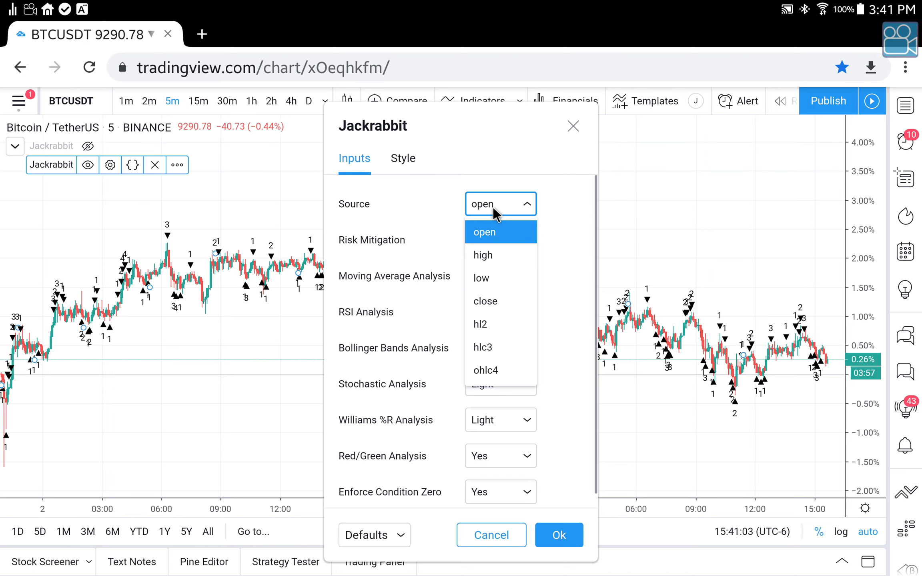
{"action": "left_click", "coordinate": [488, 322]}
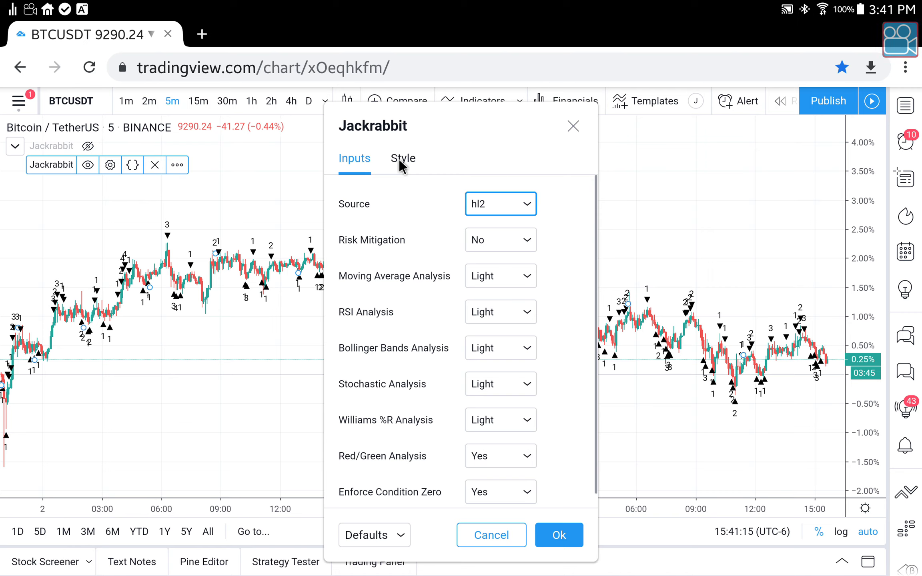
- In the indicator's style settings, turn off the 1 Buy marker and all the Sell markers from 1 to 5
{"action": "left_click", "coordinate": [403, 158]}
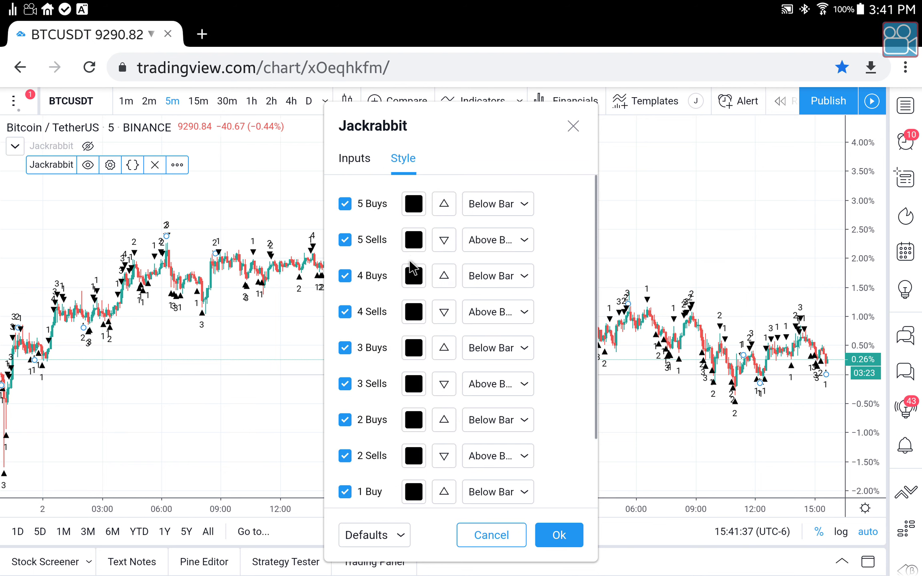
{"action": "scroll", "coordinate": [412, 268], "scroll_direction": "down", "scroll_amount": 2}
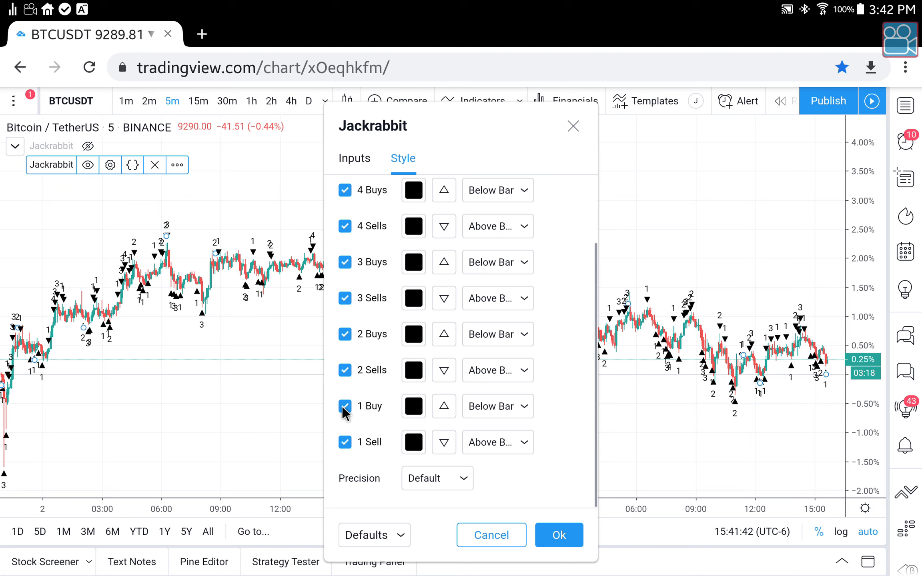
{"action": "left_click", "coordinate": [345, 443]}
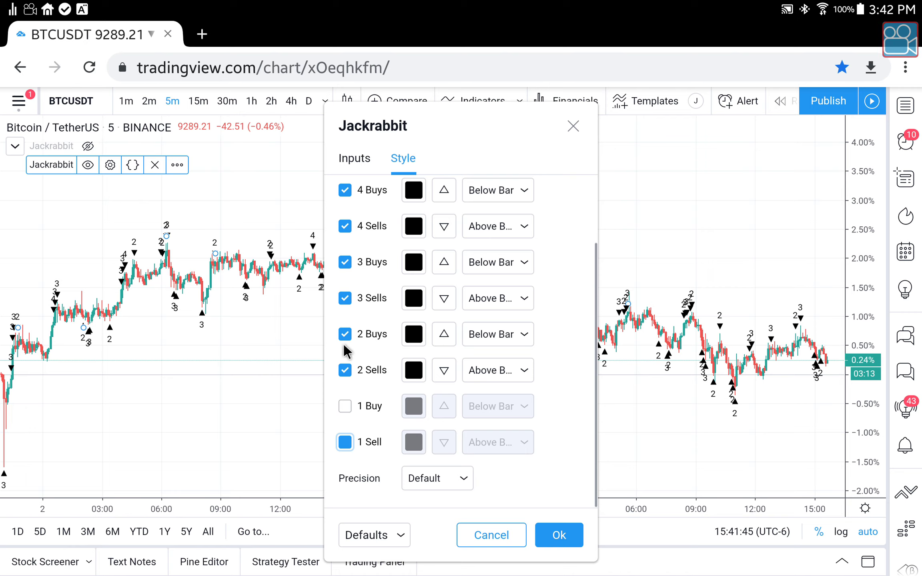
{"action": "left_click", "coordinate": [344, 370]}
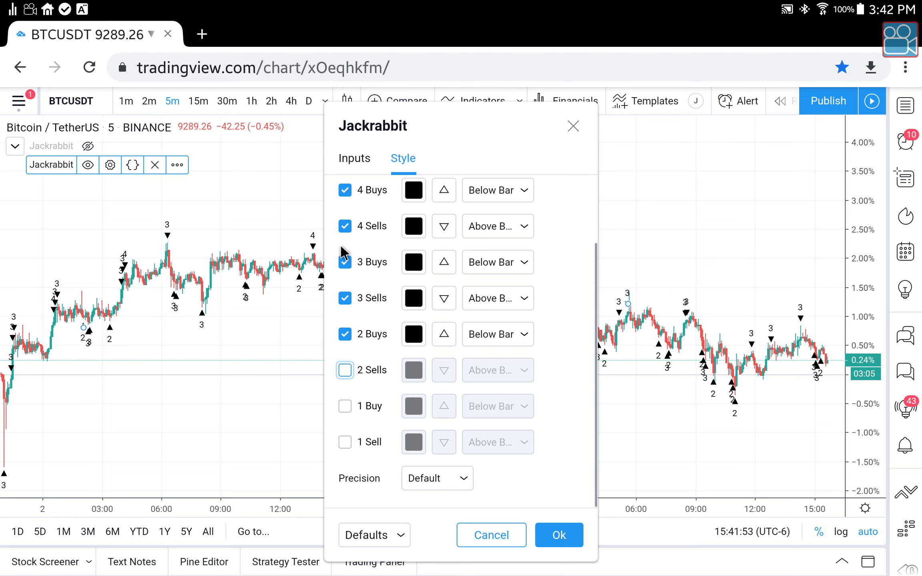
{"action": "left_click", "coordinate": [345, 298]}
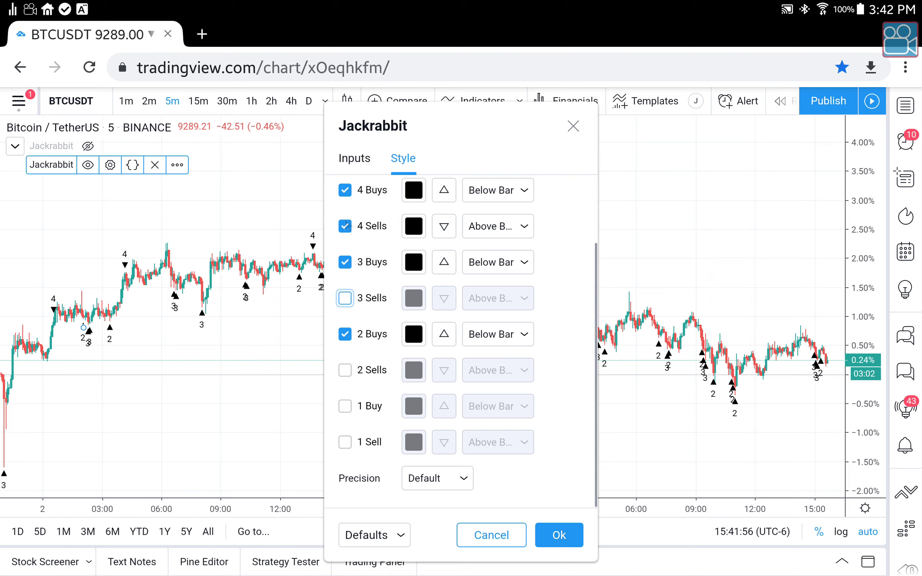
{"action": "scroll", "coordinate": [460, 340], "scroll_direction": "up", "scroll_amount": 3}
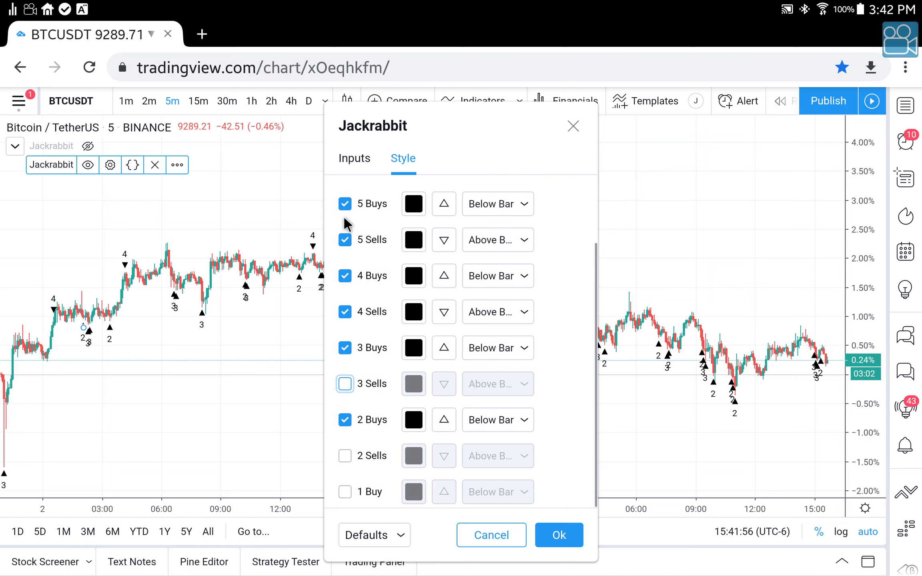
{"action": "left_click", "coordinate": [352, 236]}
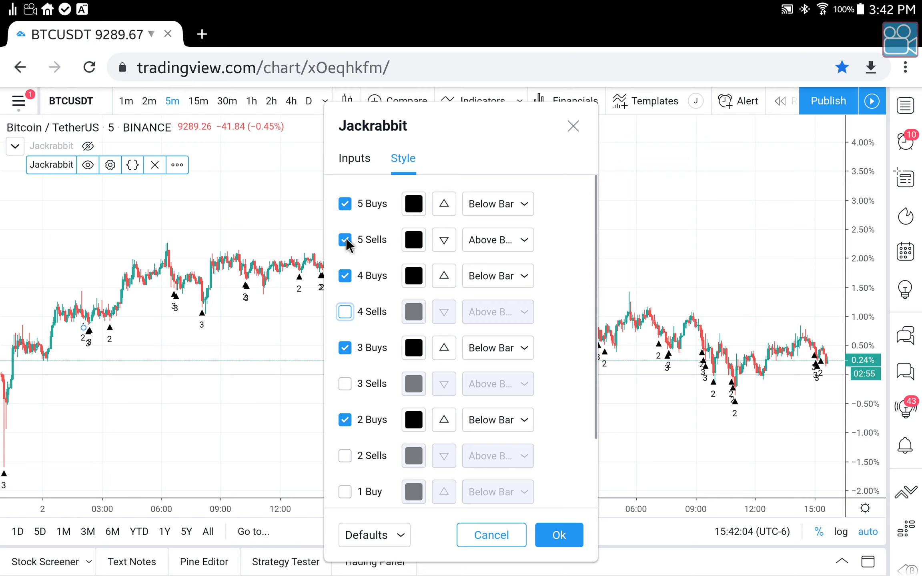
{"action": "left_click", "coordinate": [346, 241]}
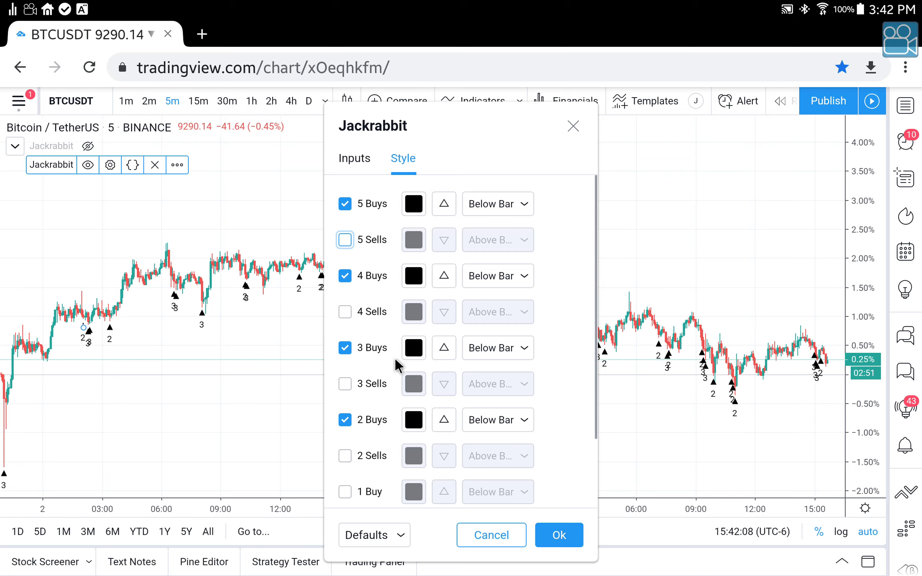
- Change the color of the 2 Buys marker to bright pink
{"action": "left_click", "coordinate": [414, 420]}
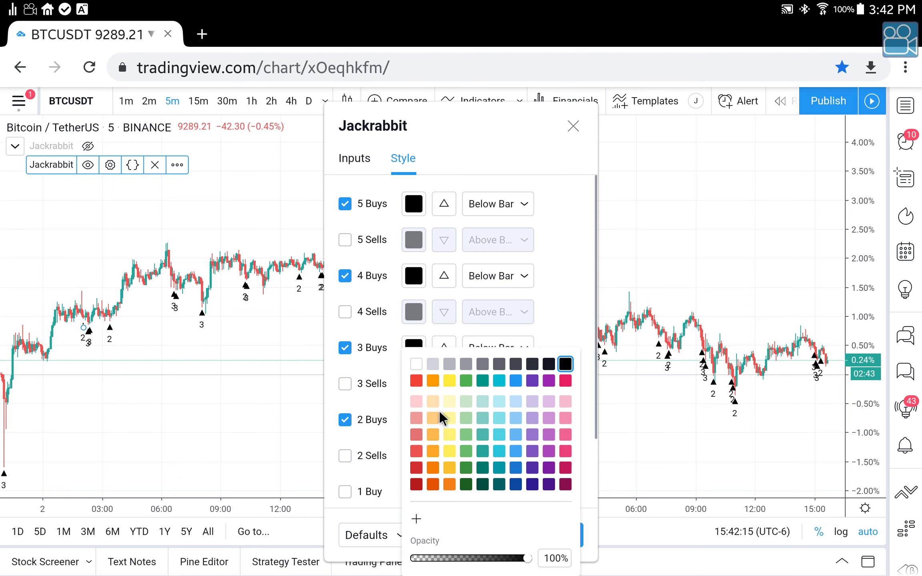
{"action": "left_click", "coordinate": [562, 381]}
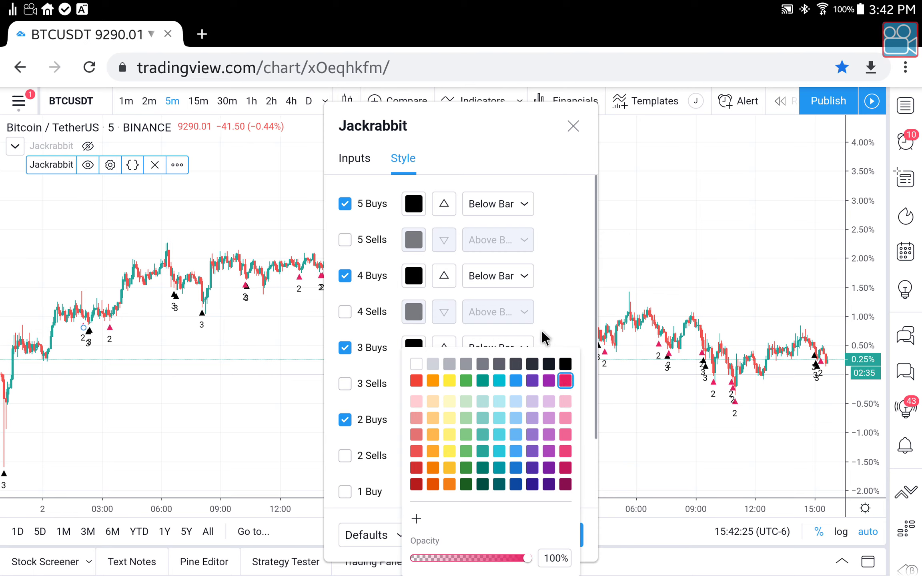
{"action": "left_click", "coordinate": [413, 348]}
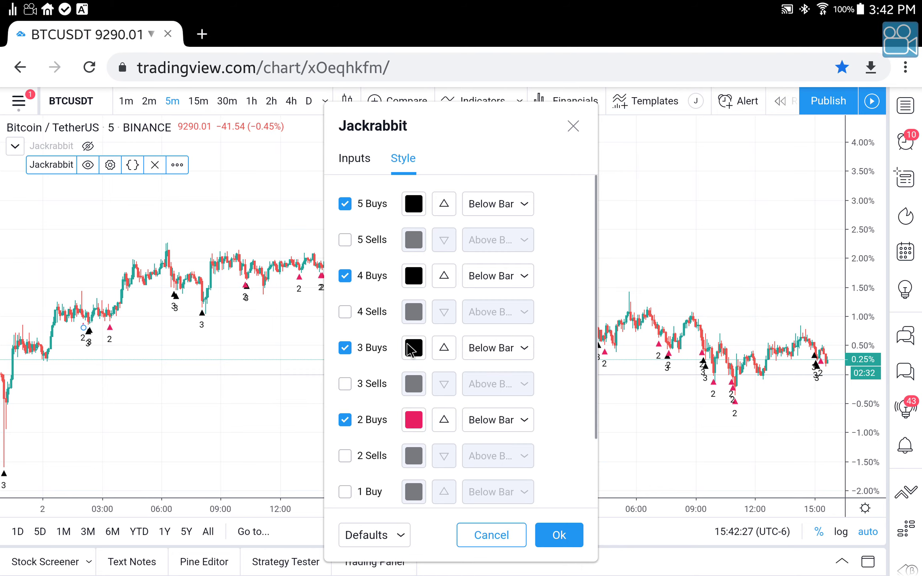
- Change the color of the 3 Buys, 4 Buys and 5 Buys markers to bright pink and apply the indicator settings
{"action": "left_click", "coordinate": [411, 348]}
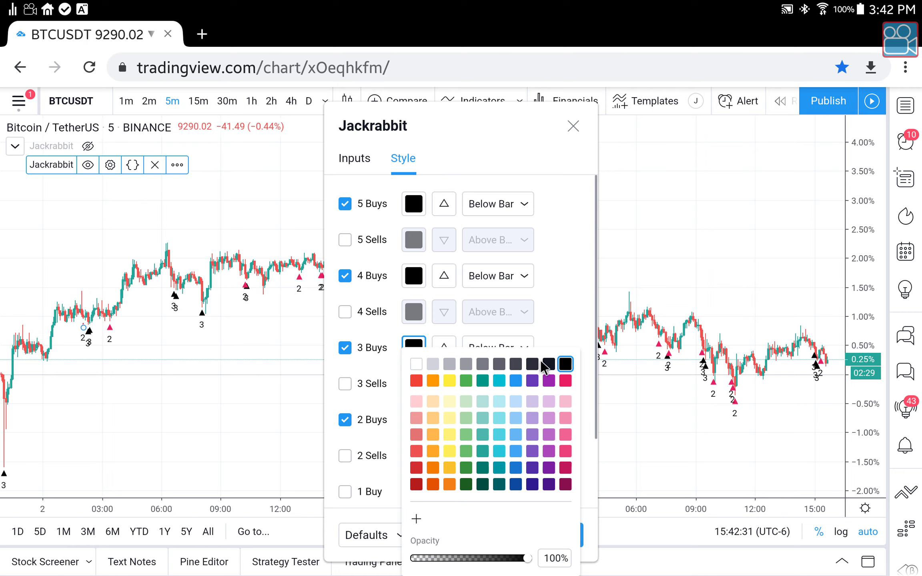
{"action": "left_click", "coordinate": [562, 377]}
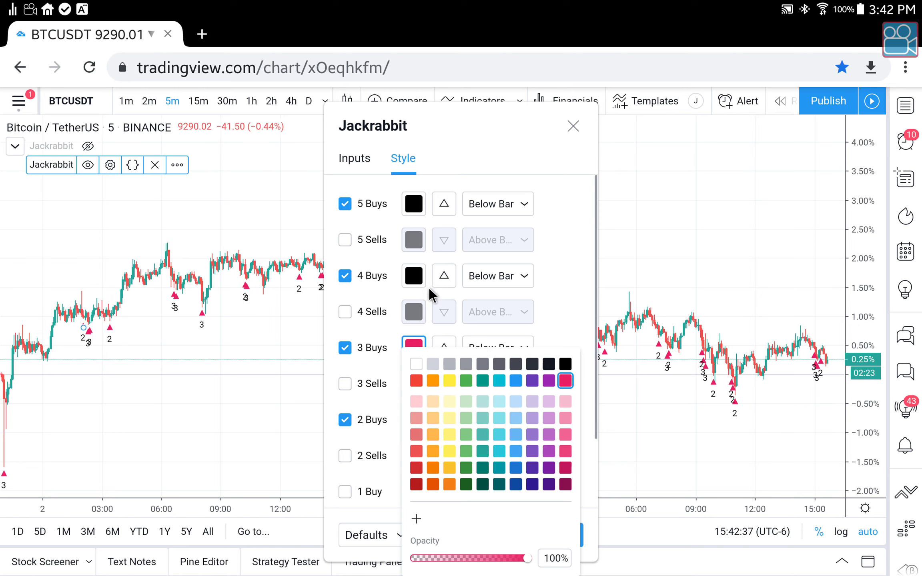
{"action": "left_click", "coordinate": [418, 280]}
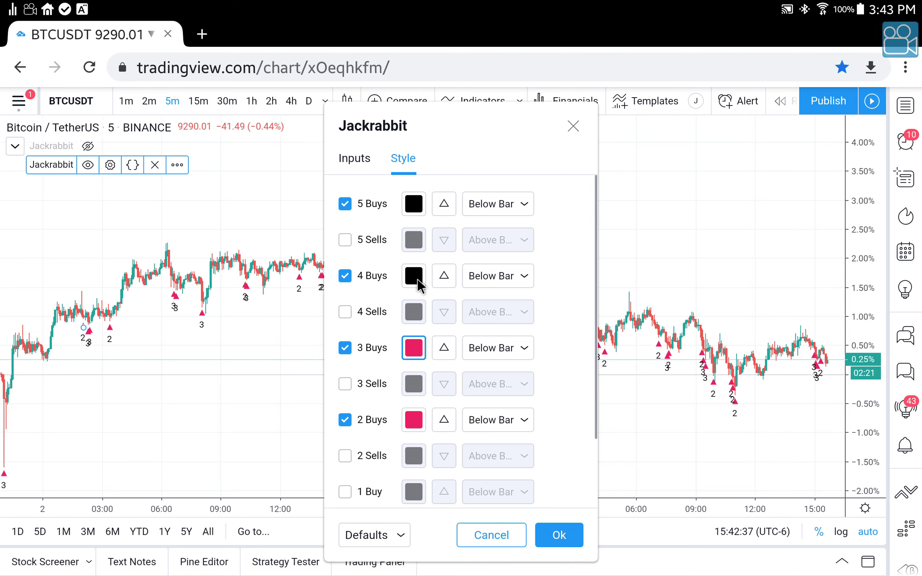
{"action": "left_click", "coordinate": [417, 279]}
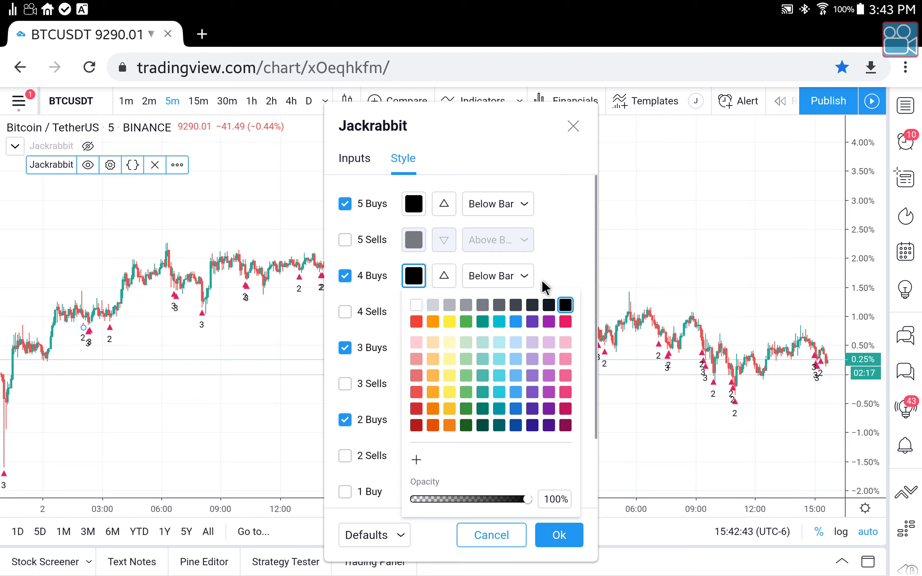
{"action": "left_click", "coordinate": [564, 320]}
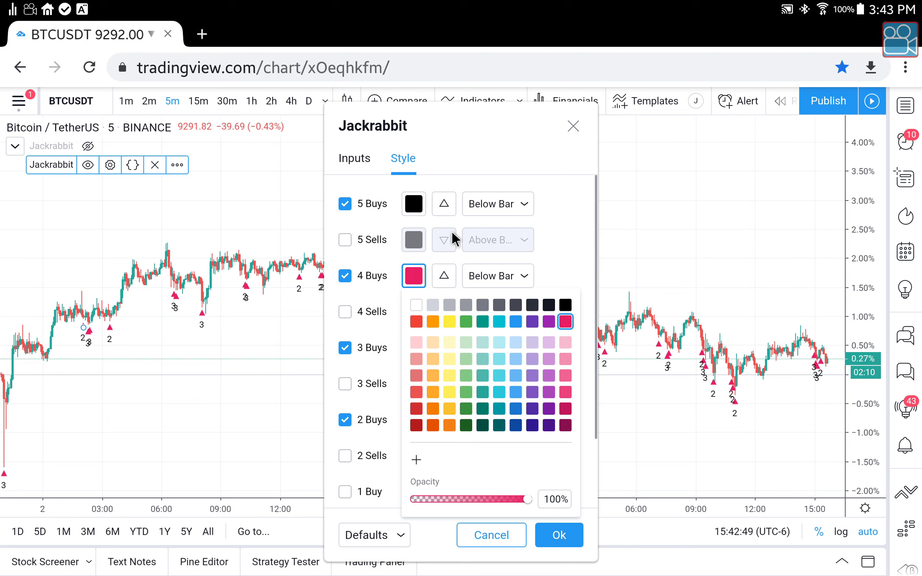
{"action": "left_click", "coordinate": [409, 205]}
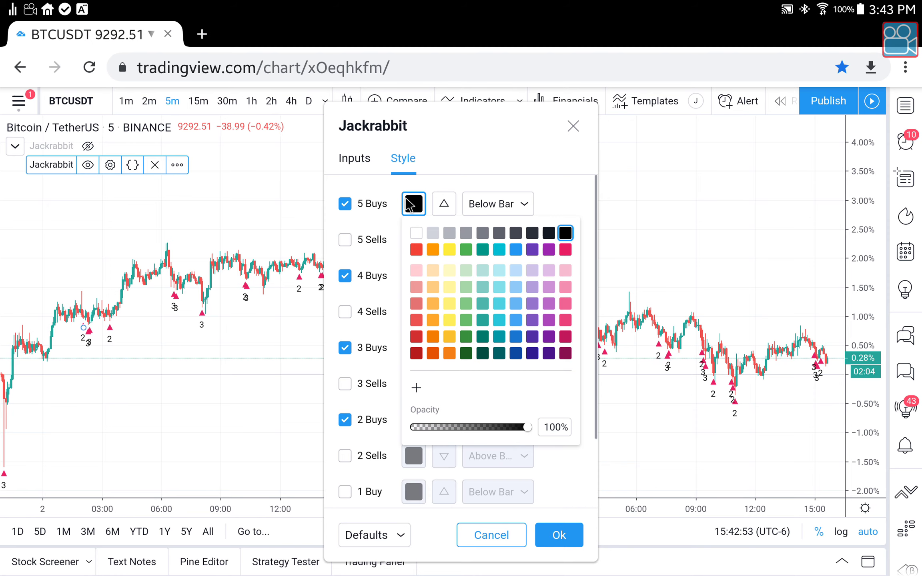
{"action": "left_click", "coordinate": [565, 249]}
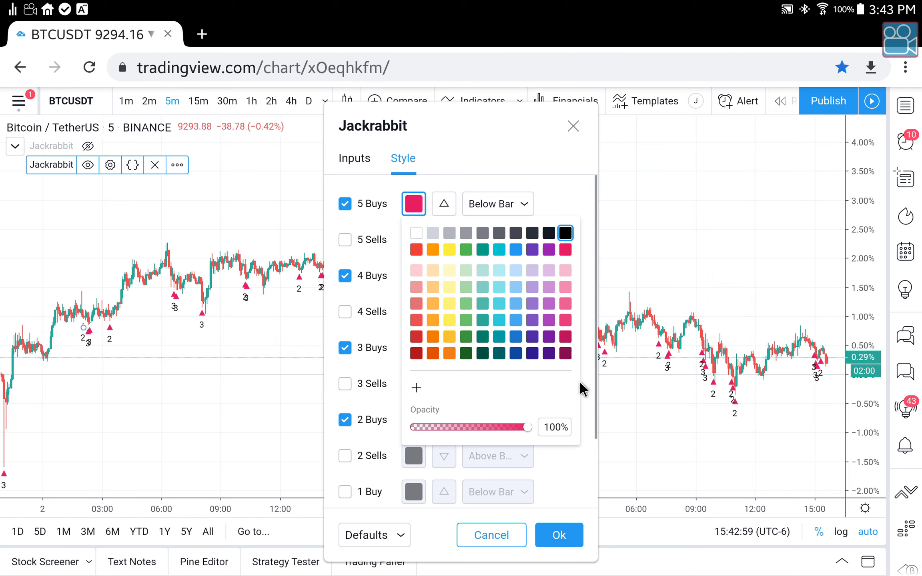
{"action": "left_click", "coordinate": [559, 535]}
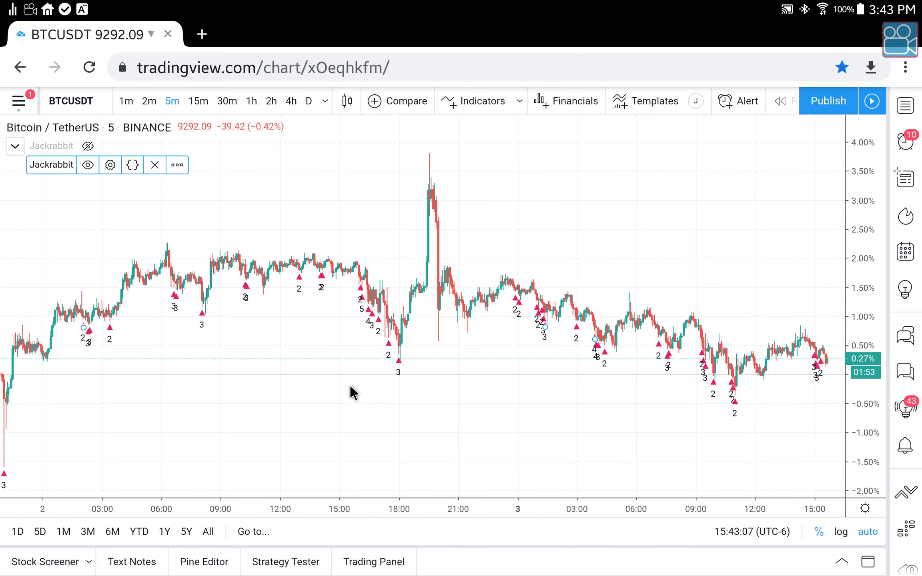
- Deselect the second Jackrabbit indicator and show the hidden first Jackrabbit indicator on the chart again
{"action": "left_click", "coordinate": [225, 217]}
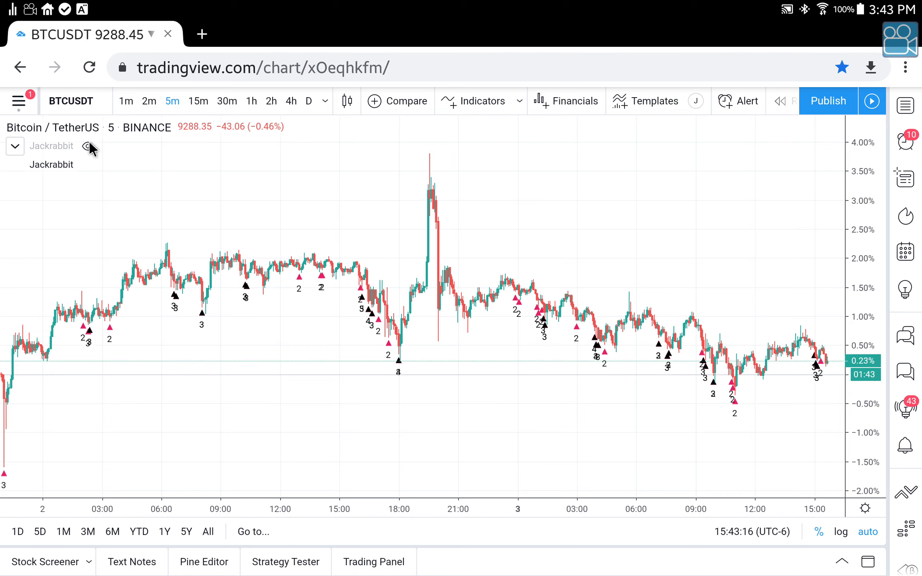
{"action": "left_click", "coordinate": [88, 145]}
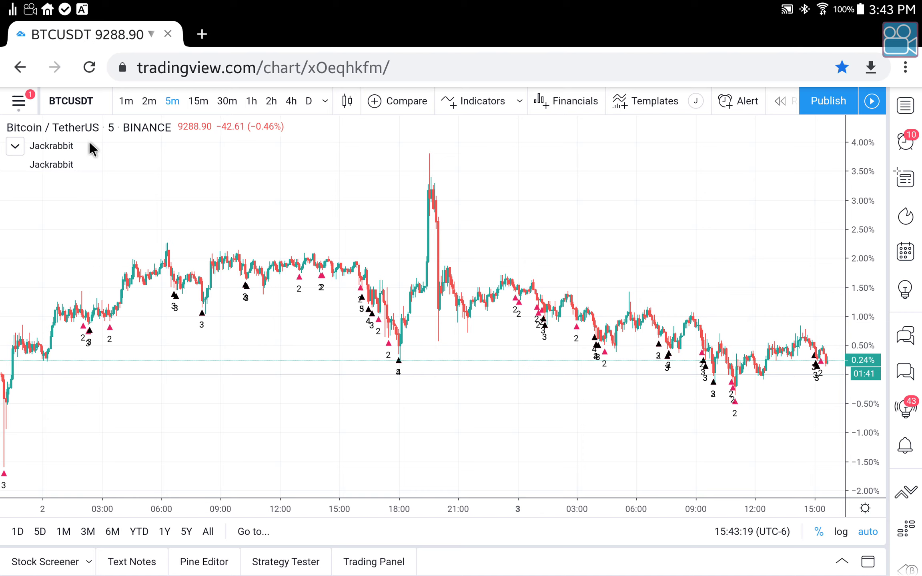